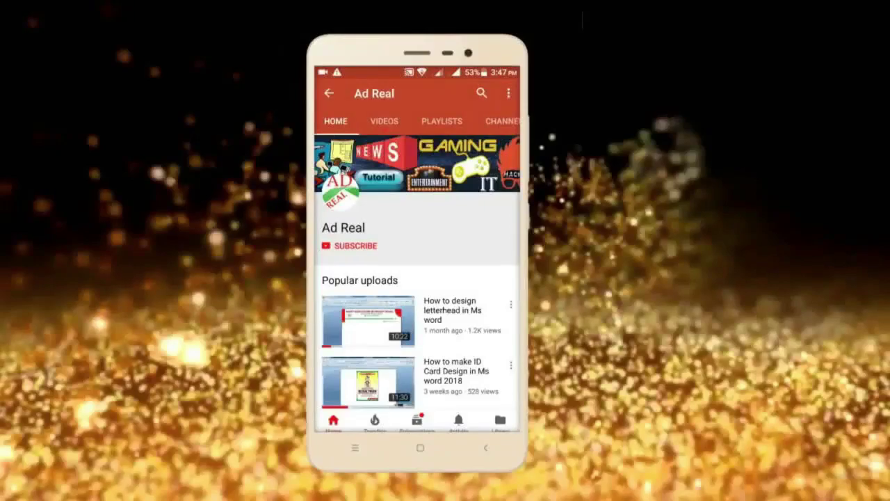
Subscribe to the Ad Real YouTube channel and enable bell notifications for new uploads.
click(353, 246)
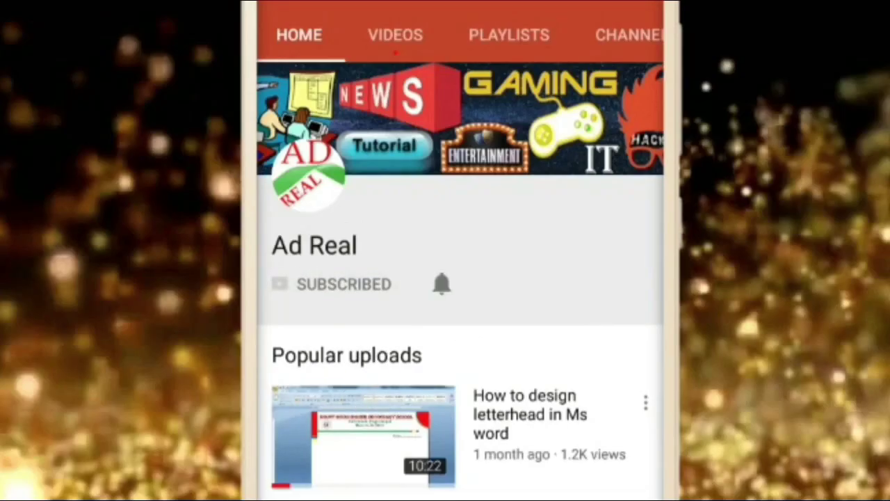
click(441, 283)
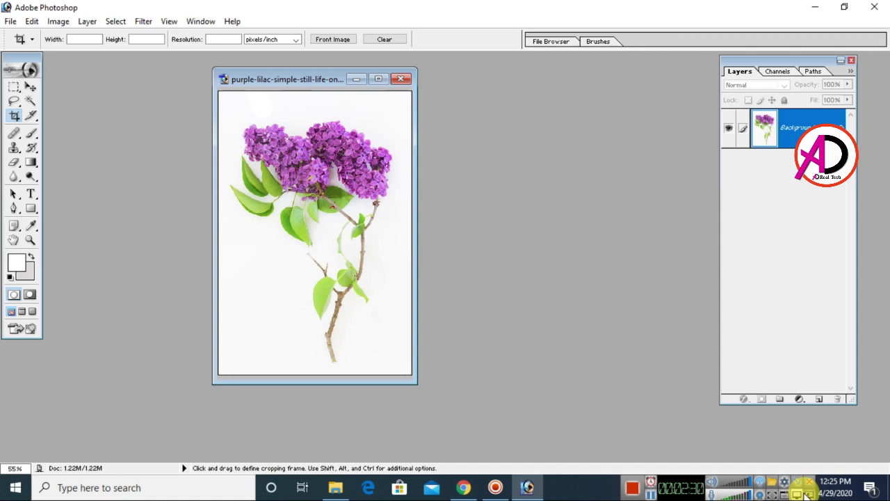
drag(284, 79, 215, 78)
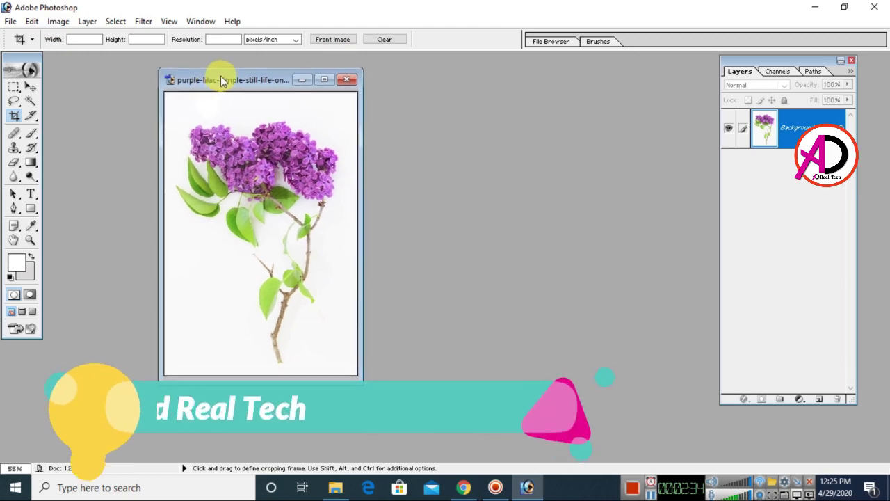
click(324, 79)
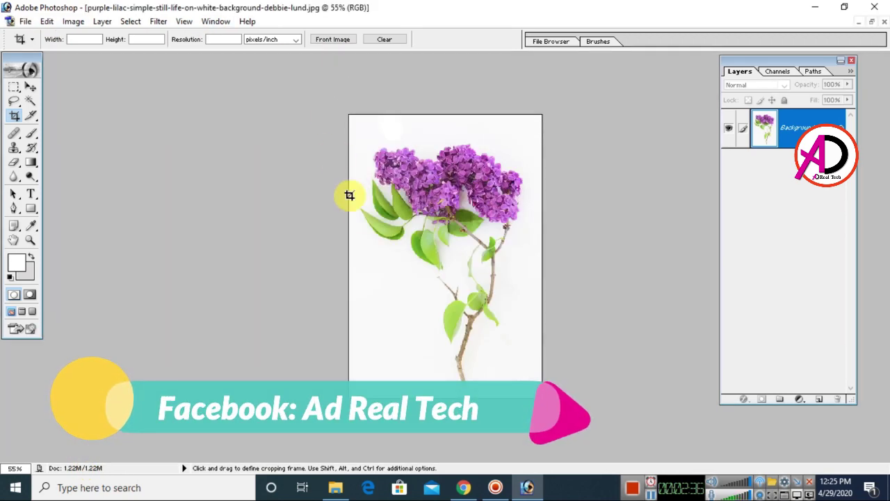
scroll(370, 239, down, 2)
scroll(408, 285, up, 3)
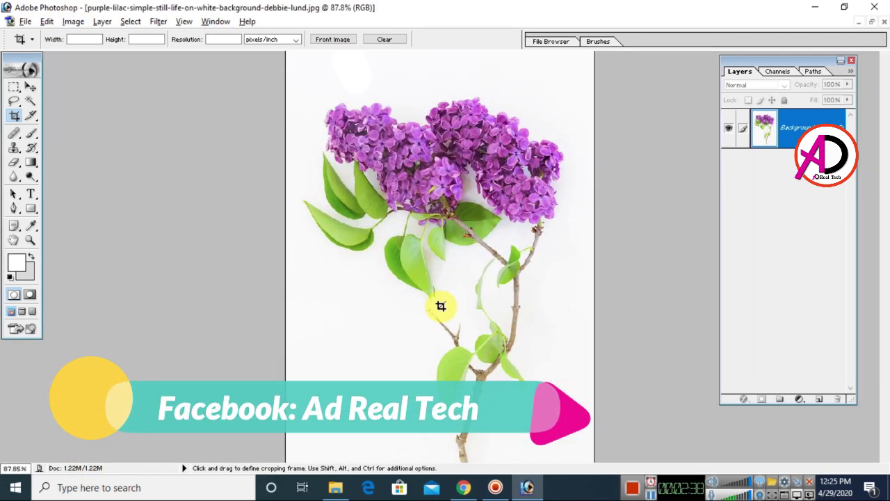
scroll(439, 304, down, 2)
click(874, 23)
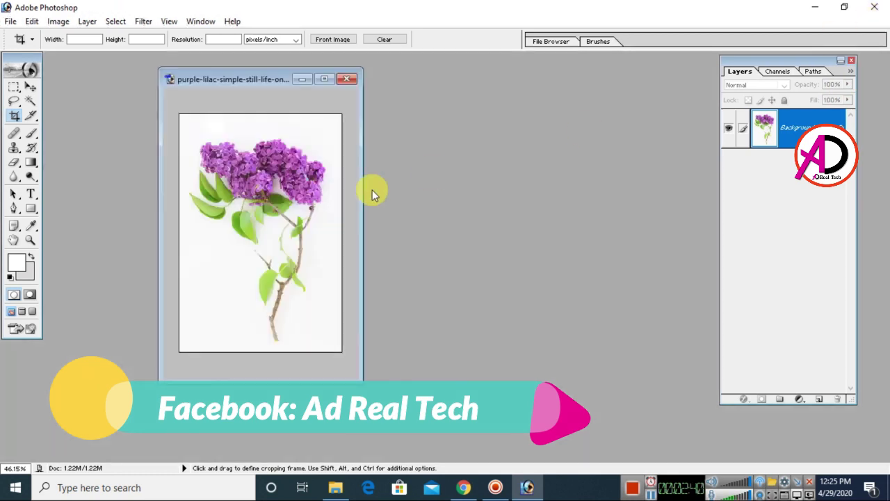
scroll(341, 235, down, 1)
drag(248, 73, 375, 77)
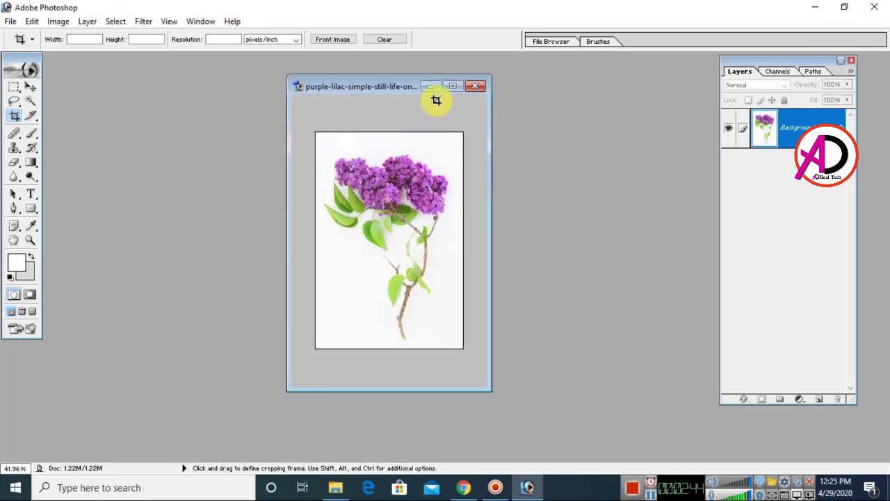
click(452, 86)
scroll(462, 224, up, 2)
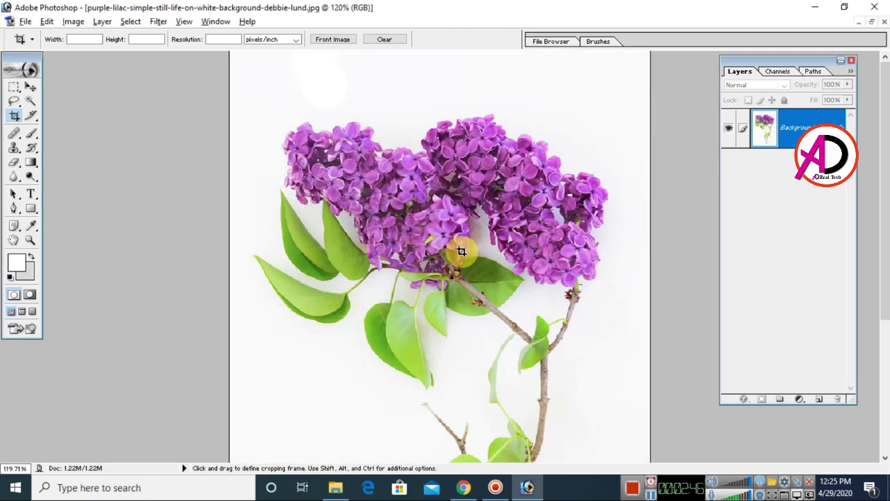
scroll(461, 238, down, 3)
scroll(461, 254, up, 2)
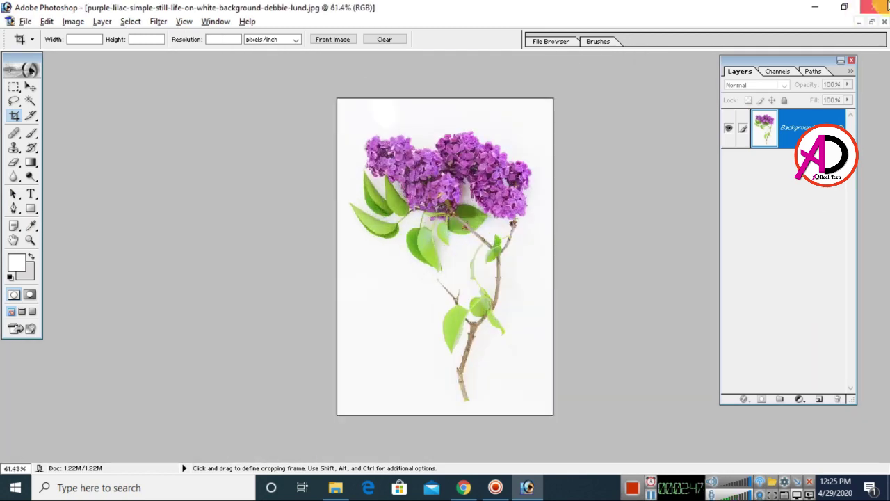
click(872, 22)
Duplicate the lilac photo into a second document.
drag(380, 91, 261, 85)
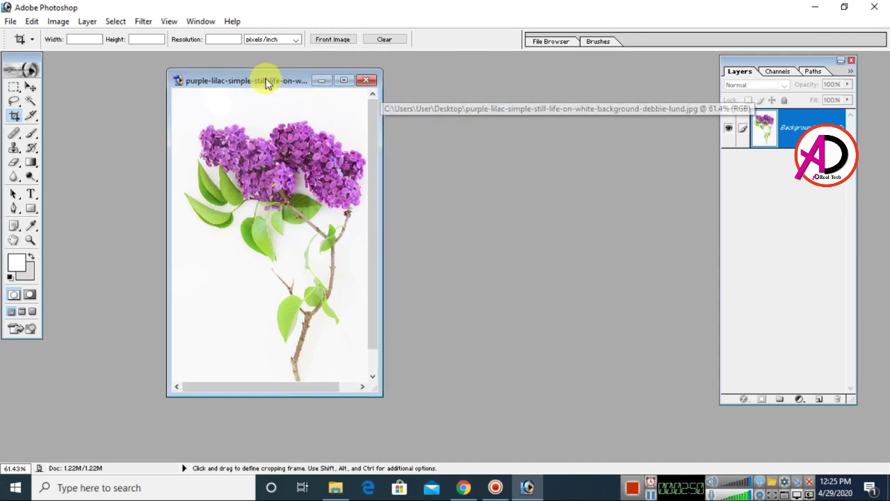
right_click(275, 80)
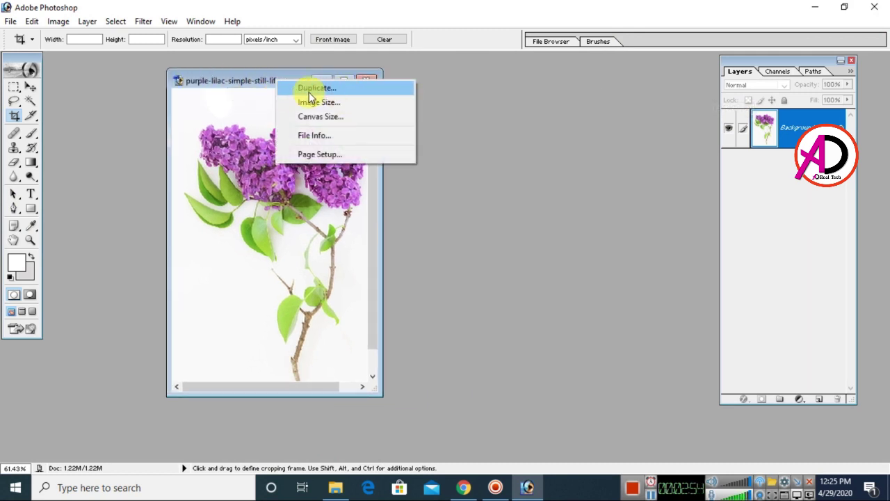
click(337, 93)
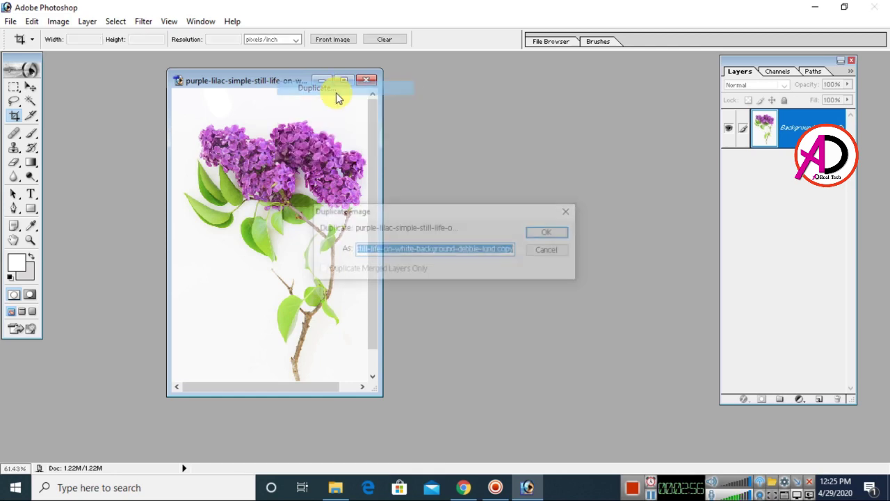
click(548, 237)
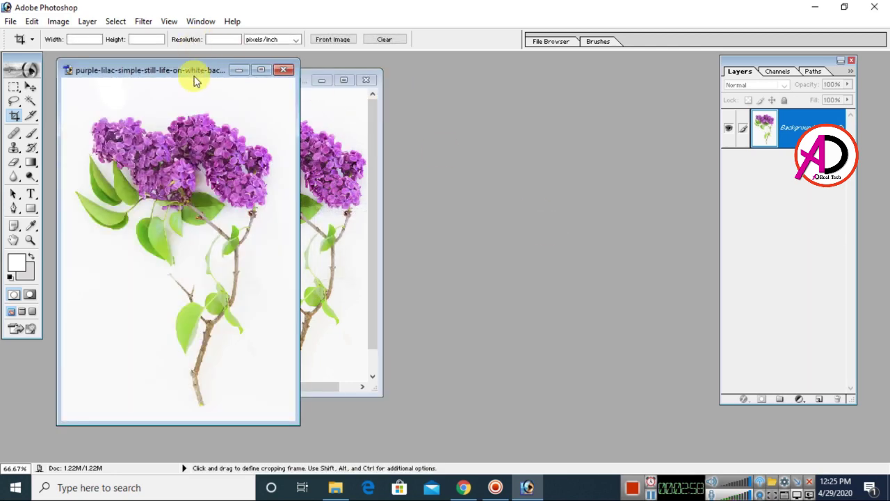
Arrange the original and the copy windows side by side.
drag(229, 71, 525, 70)
click(241, 78)
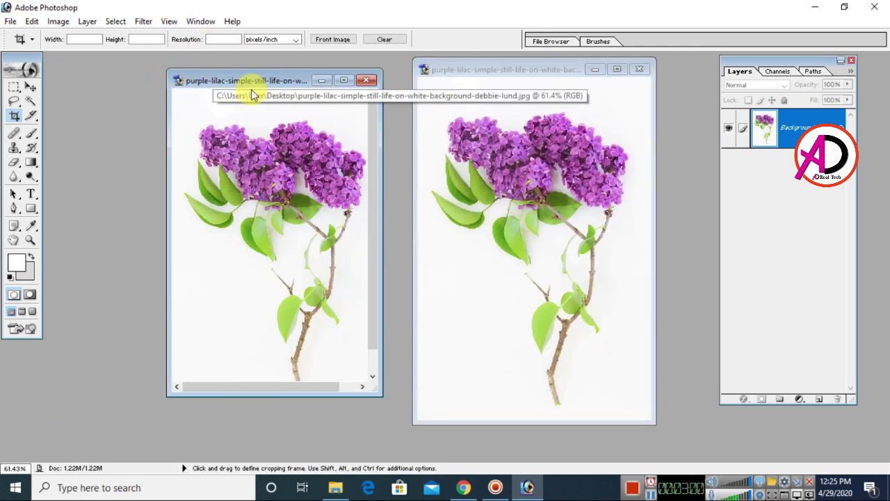
drag(250, 82, 181, 80)
click(515, 81)
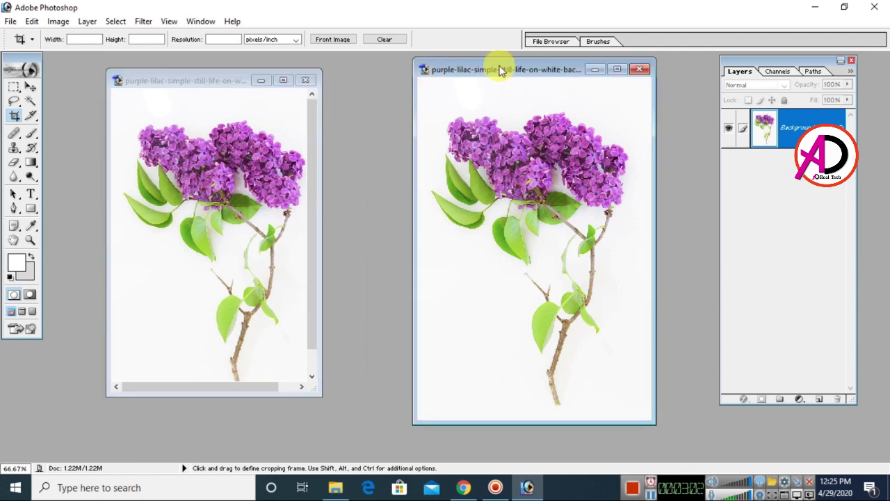
drag(502, 66, 470, 77)
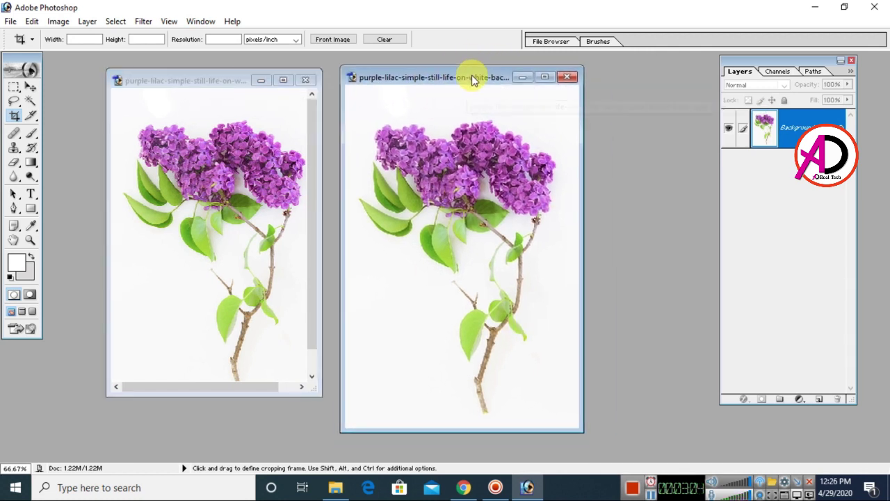
Select the copy's white background with the Magic Wand at tolerance 10.
click(31, 103)
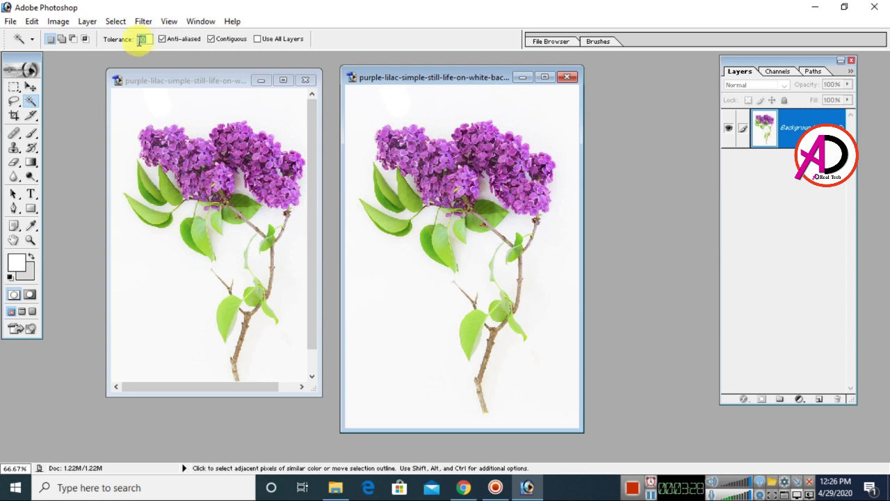
key(Return)
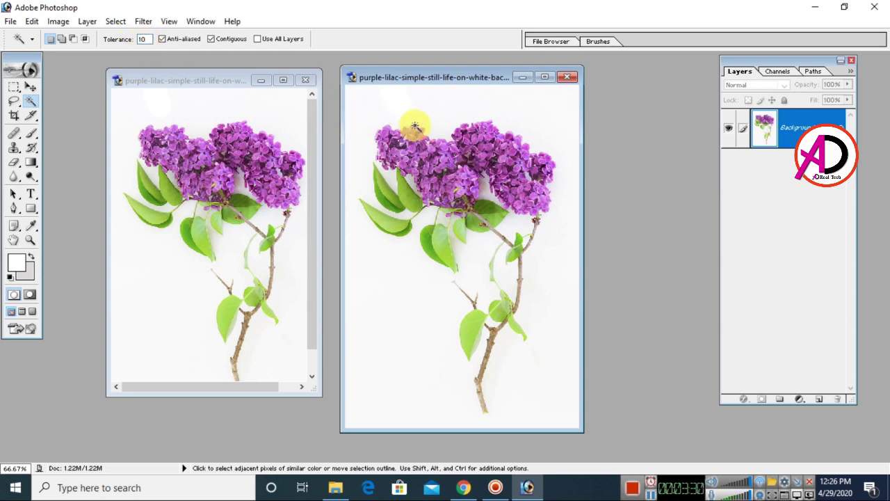
click(555, 314)
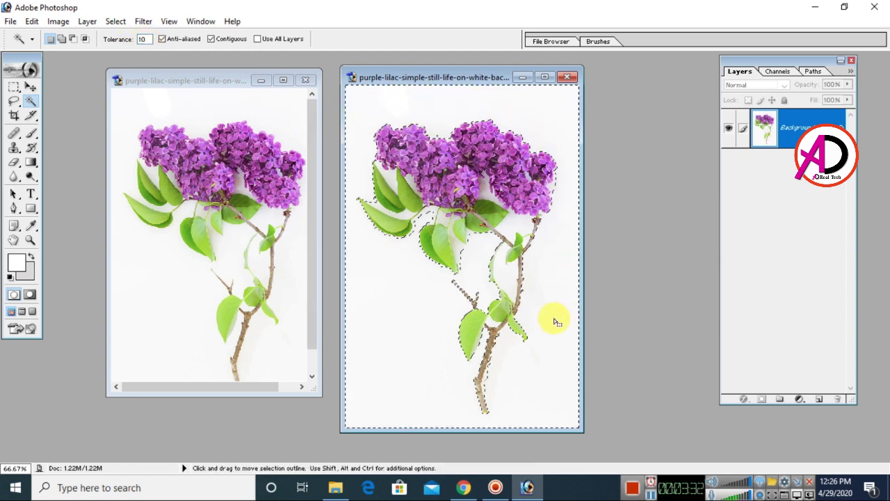
Zoom in on the lilac copy, then clear the selection with Ctrl+D.
key(ctrl+alt+plus)
key(ctrl+plus)
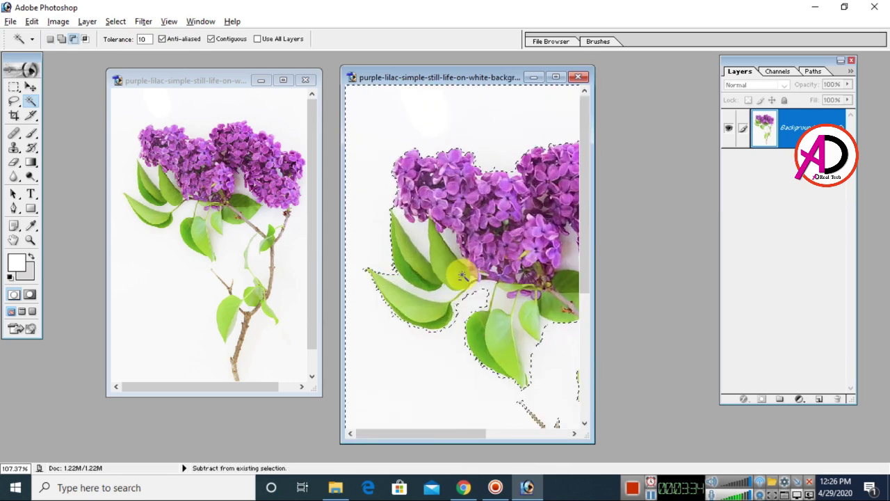
key(alt+space)
key(Escape)
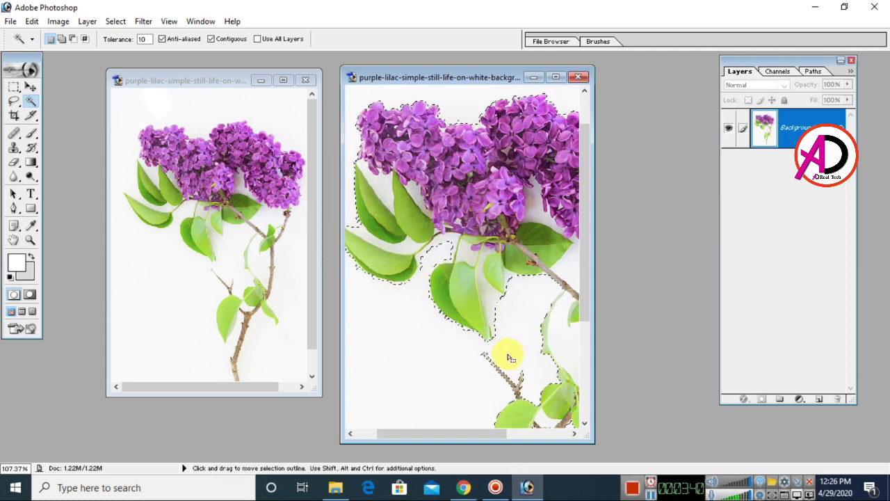
key(ctrl+d)
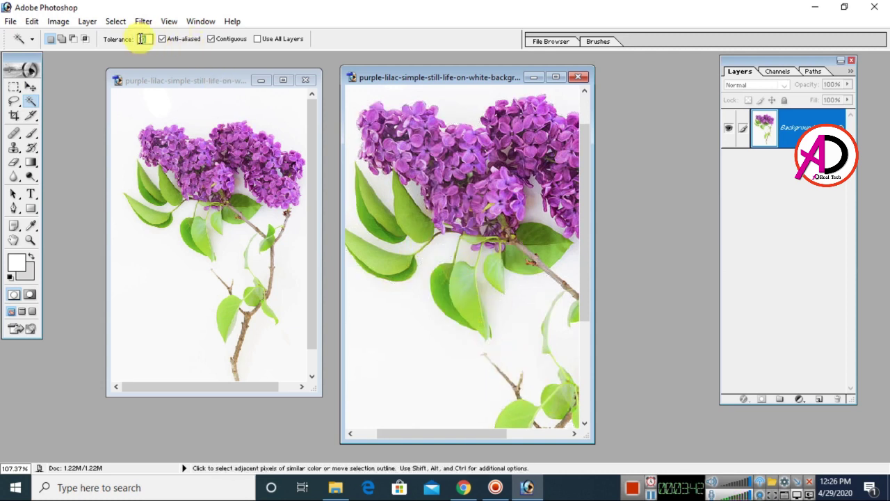
Raise Magic Wand tolerance to 32 and select the white background around the lilac.
text(32)
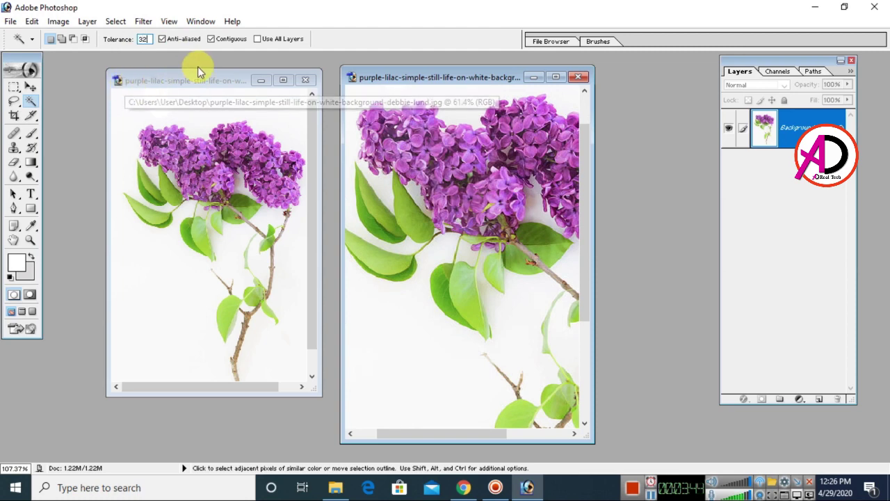
click(400, 317)
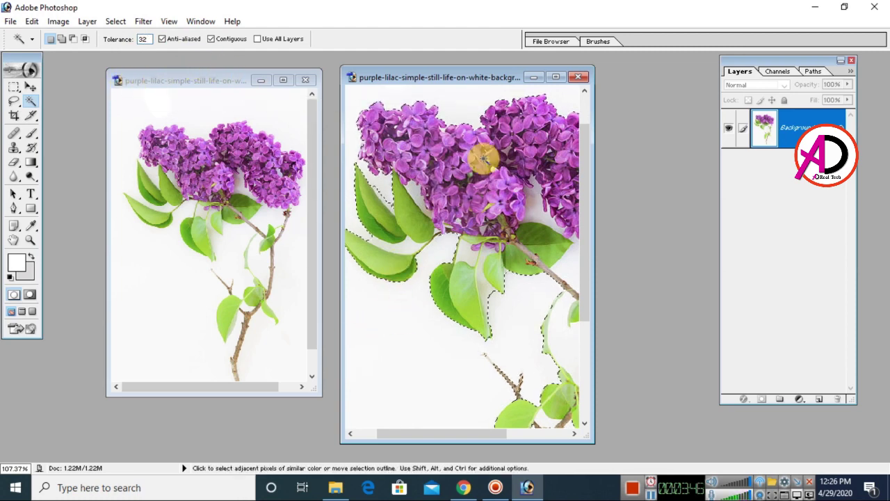
click(555, 77)
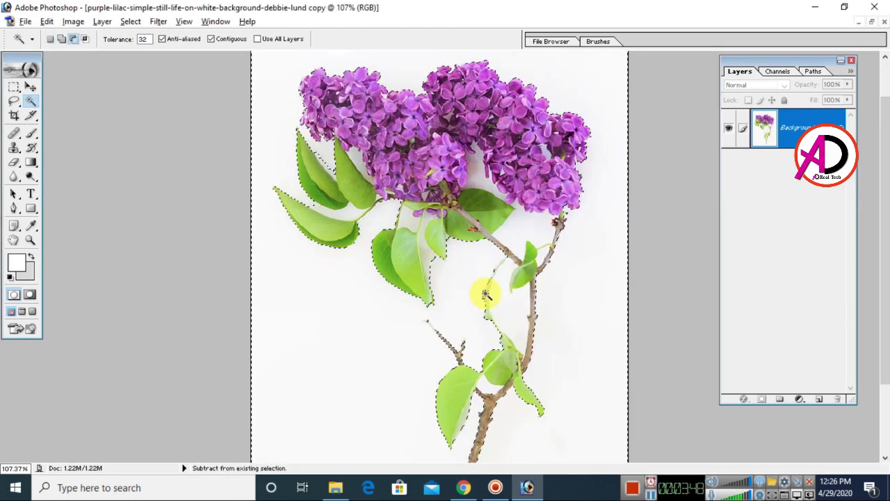
scroll(485, 295, down, 3)
scroll(483, 317, up, 5)
scroll(501, 253, down, 3)
scroll(487, 297, up, 3)
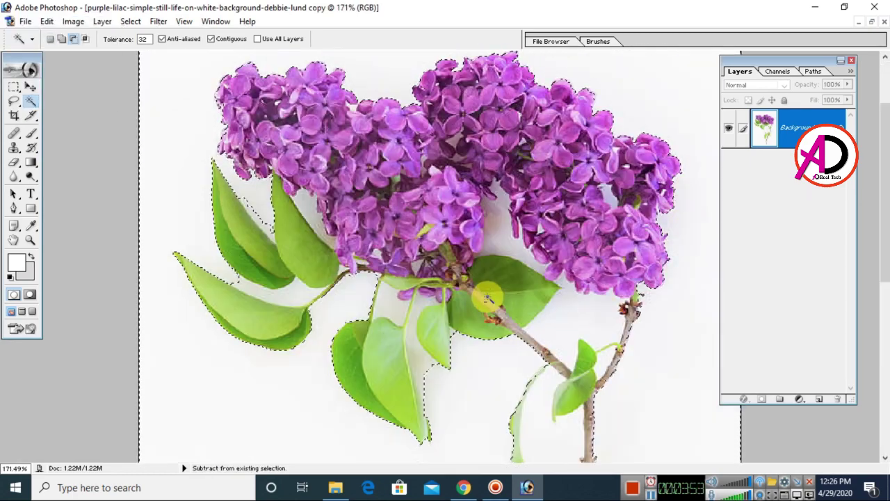
scroll(349, 266, down, 2)
scroll(321, 248, up, 3)
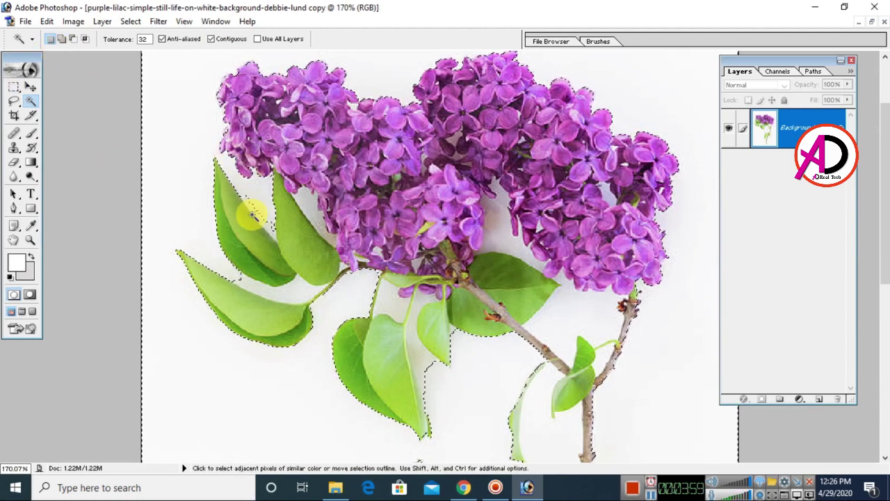
Shift-add the remaining white gaps between leaves and stems to the selection.
key(shift)
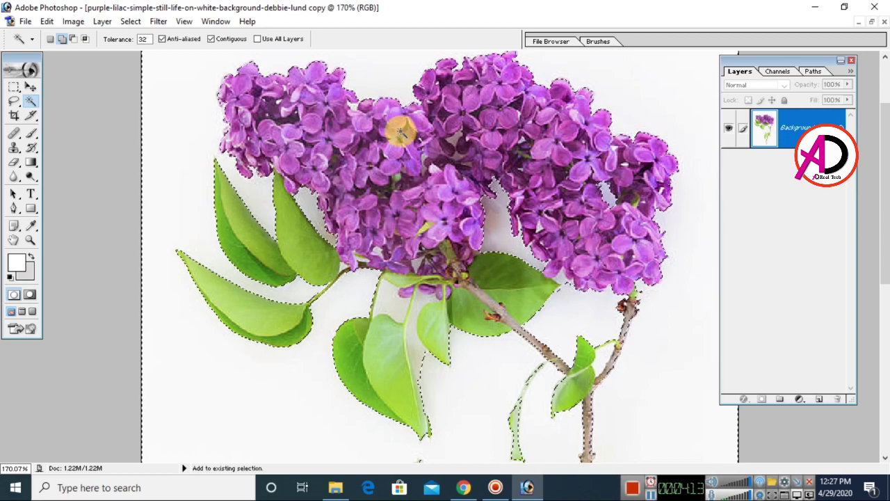
scroll(469, 232, up, 1)
scroll(470, 235, down, 3)
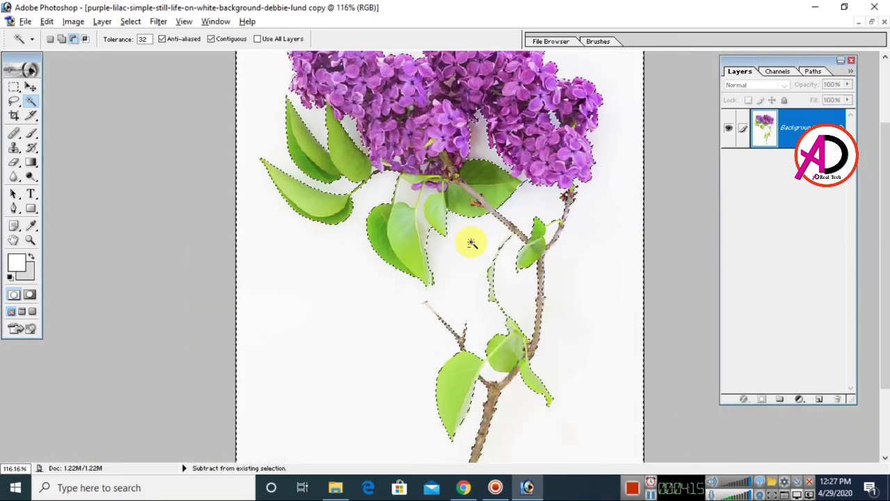
scroll(471, 244, down, 2)
scroll(463, 362, down, 2)
scroll(572, 111, up, 3)
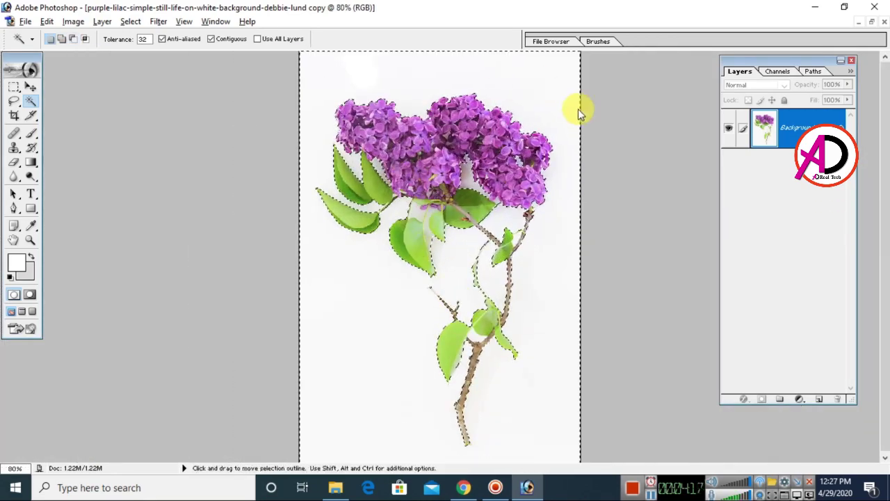
scroll(433, 274, down, 3)
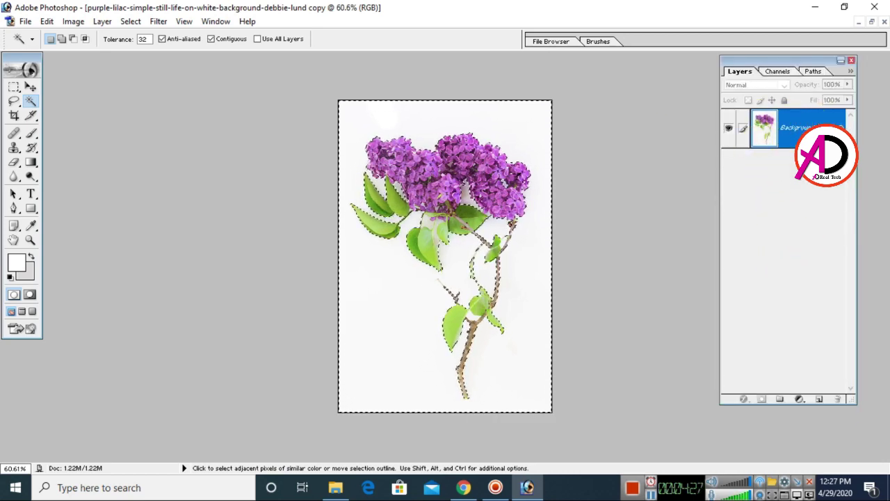
Convert the Background into Layer 0 and delete the selected white backdrop.
double_click(796, 128)
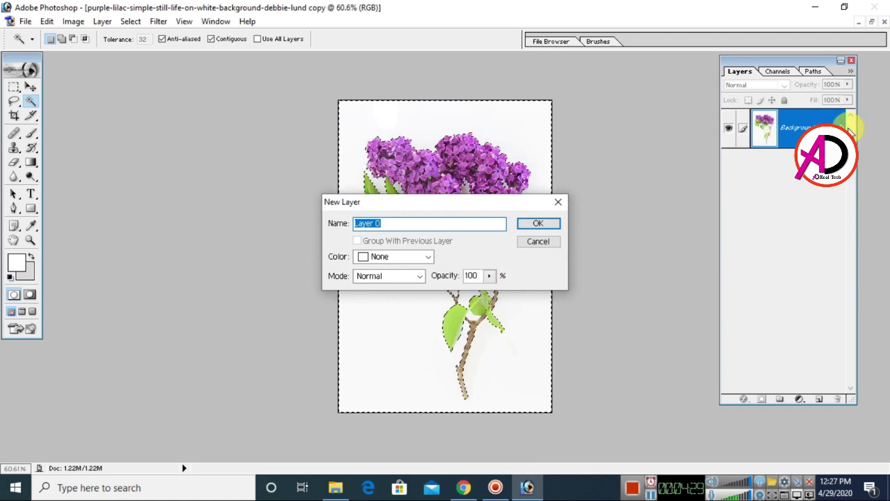
click(538, 223)
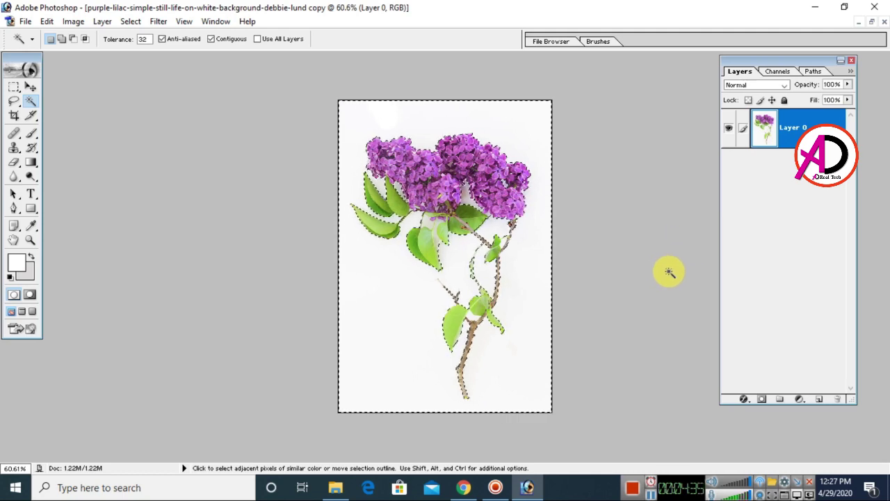
key(Delete)
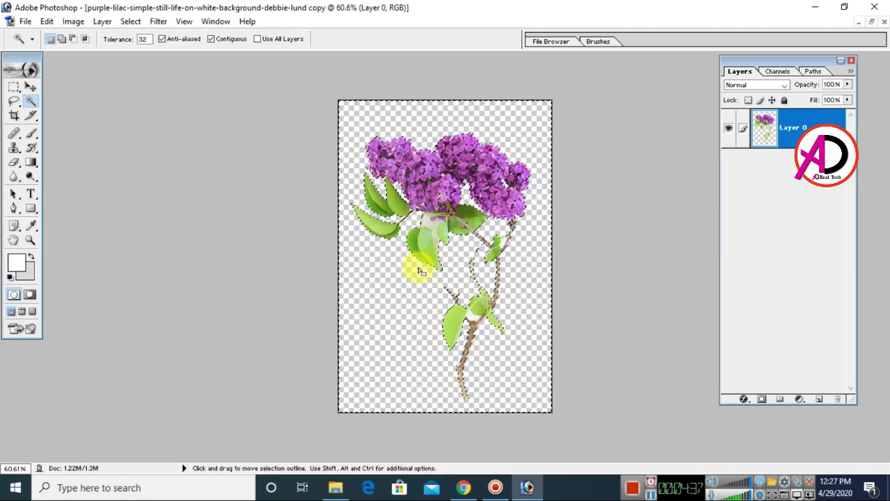
Select the leftover white patches beside the central leaf, then switch to the Move tool.
scroll(421, 258, up, 5)
click(429, 307)
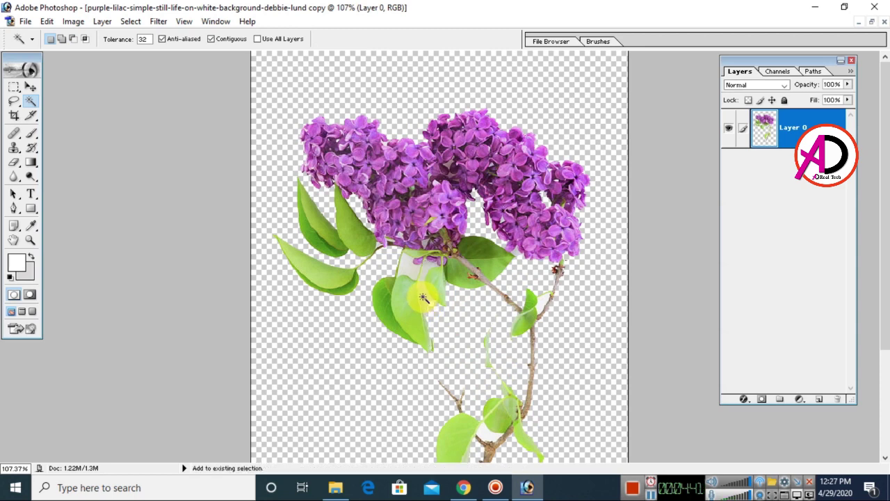
shift+click(413, 270)
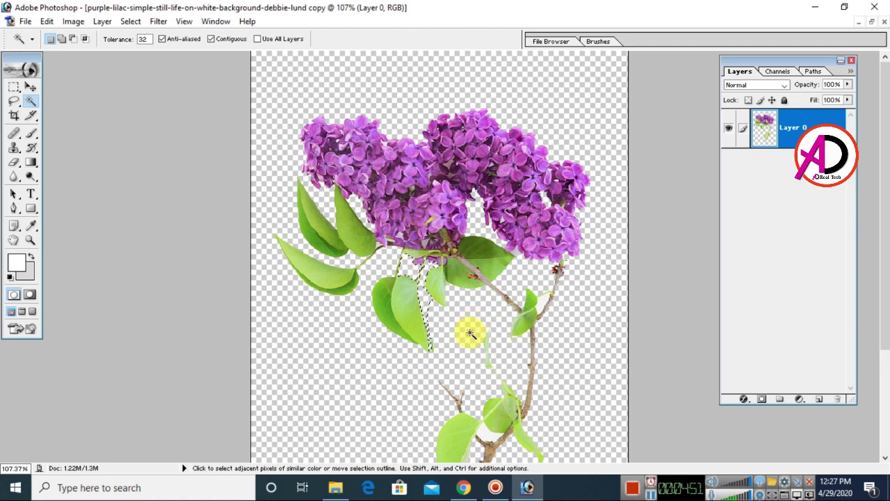
scroll(452, 321, up, 4)
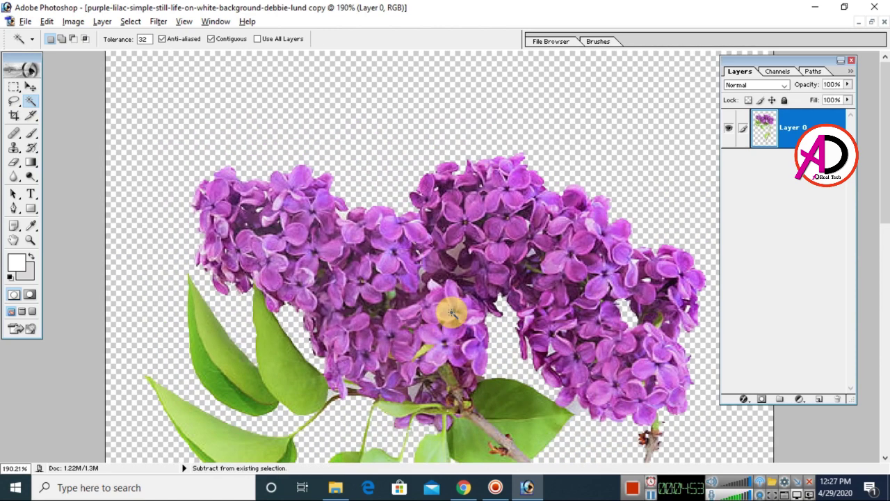
scroll(473, 324, down, 4)
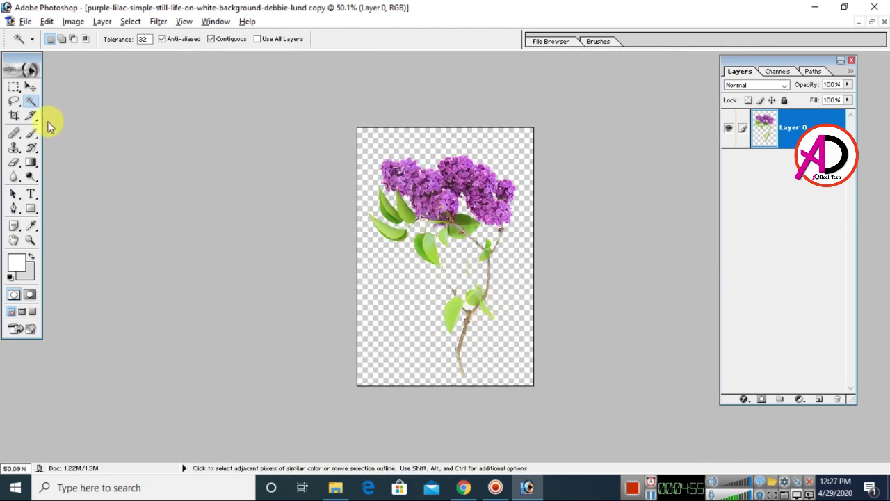
click(31, 86)
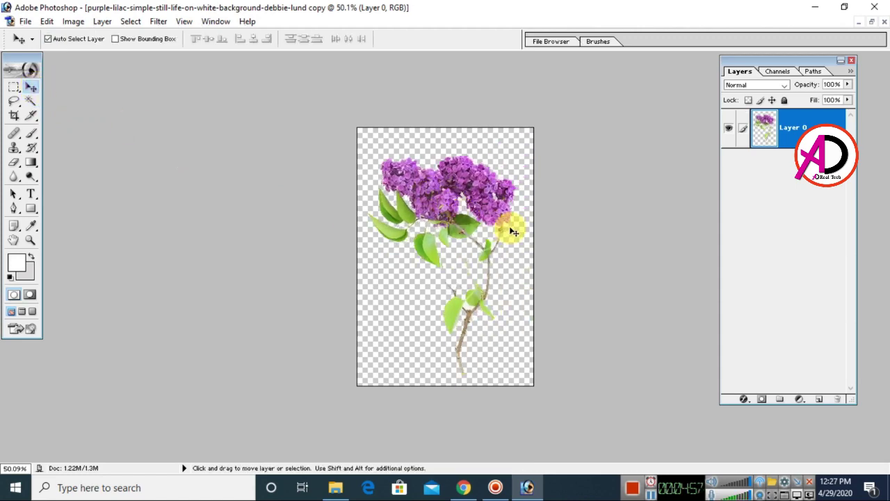
scroll(556, 230, down, 1)
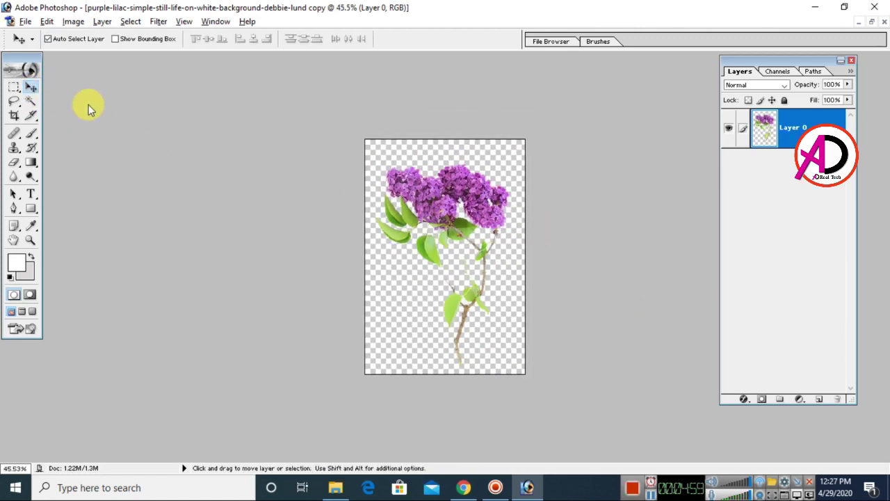
click(26, 22)
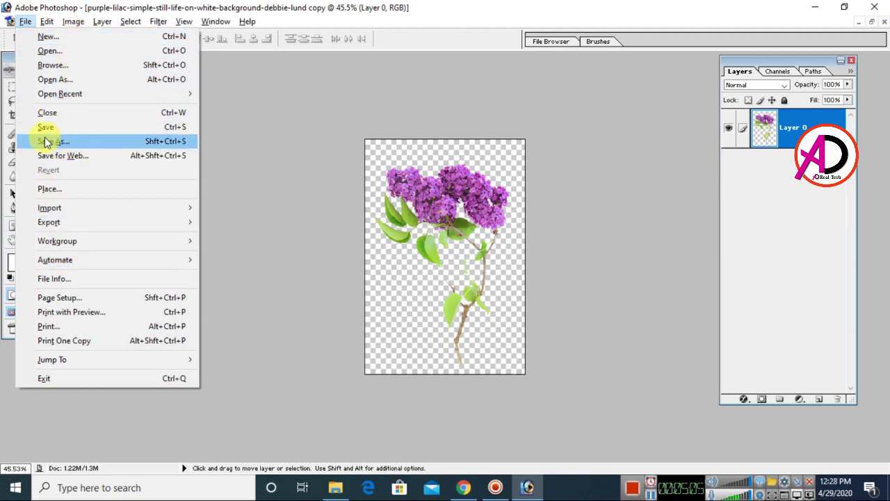
Save the cut-out as PNG named 12 on New Volume (E:), accepting the PNG options.
click(100, 144)
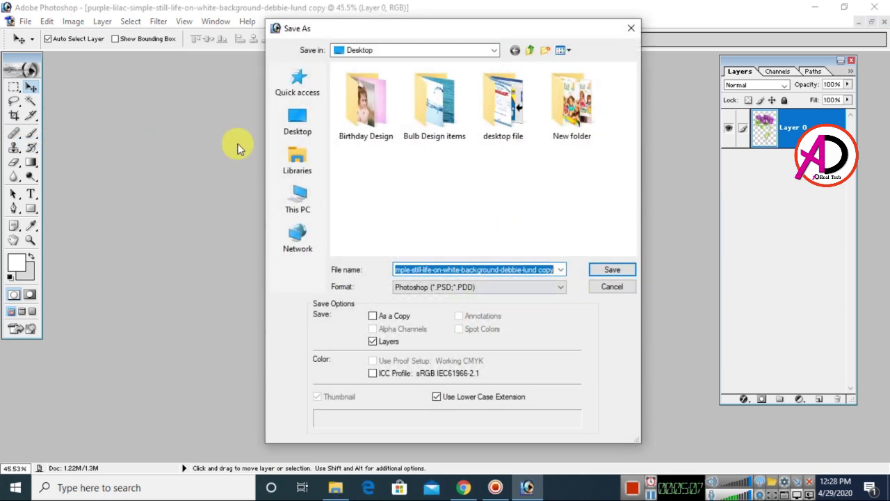
click(298, 202)
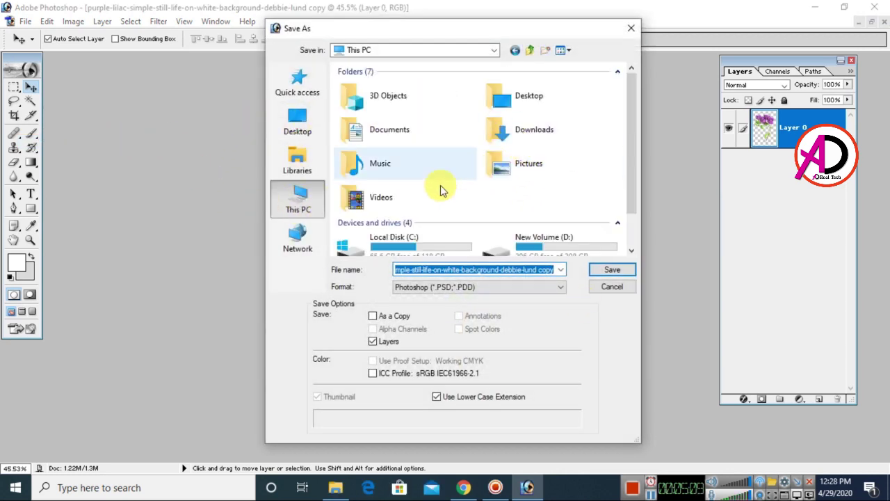
scroll(518, 222, down, 1)
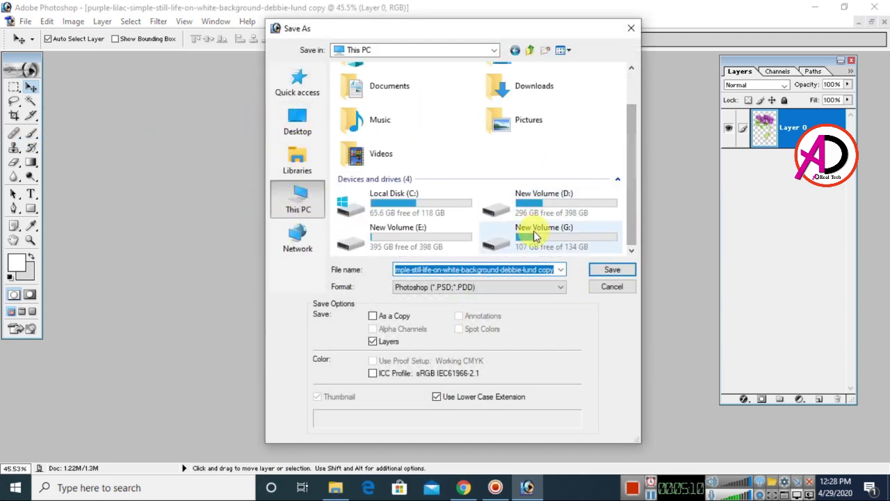
double_click(421, 240)
scroll(514, 223, down, 3)
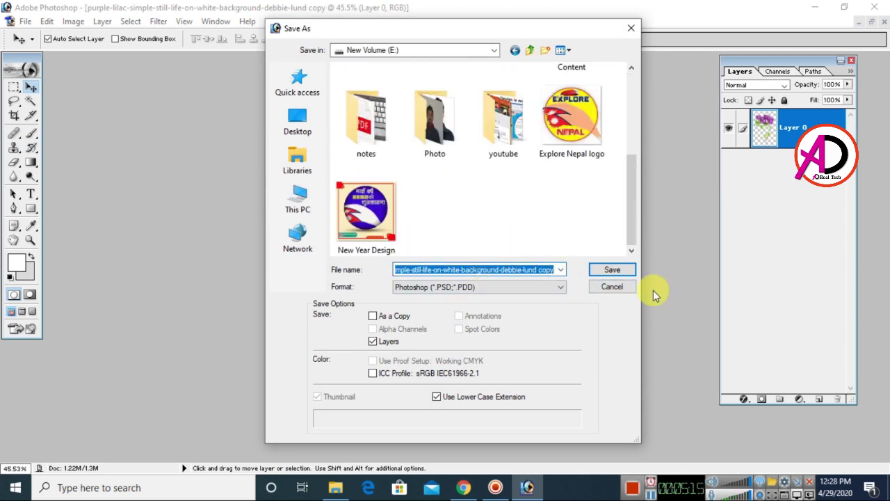
text(12)
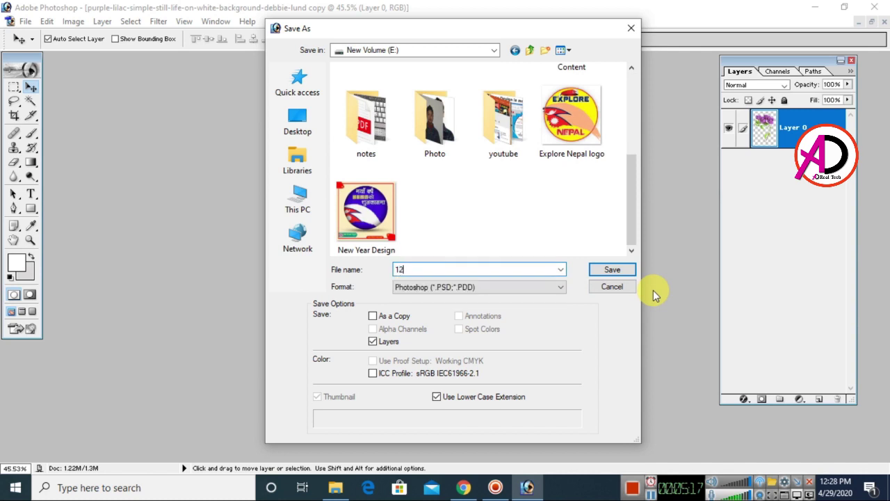
click(530, 290)
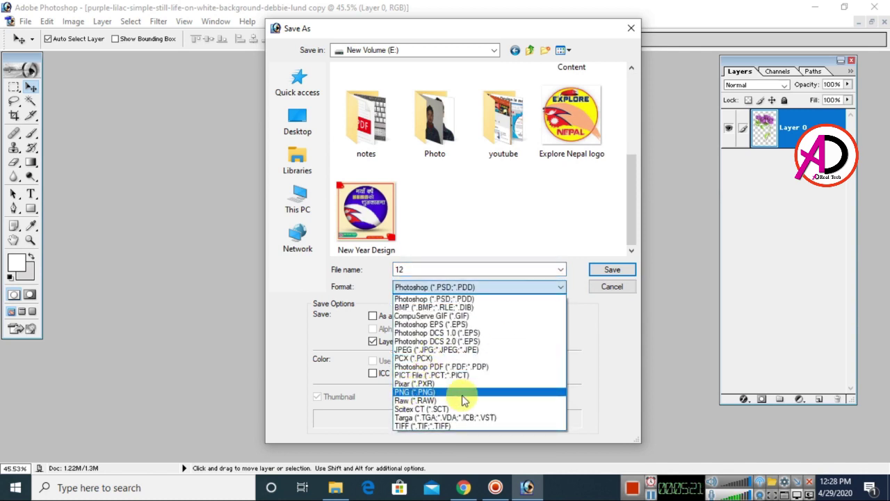
click(439, 391)
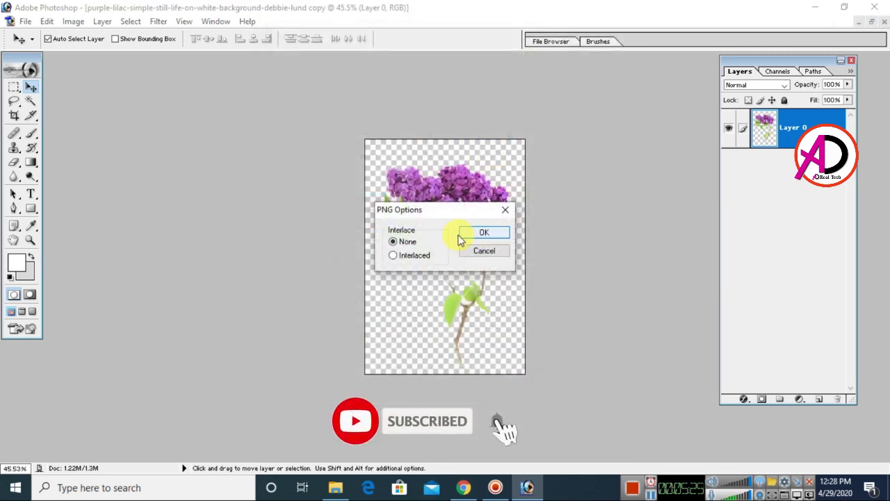
click(487, 233)
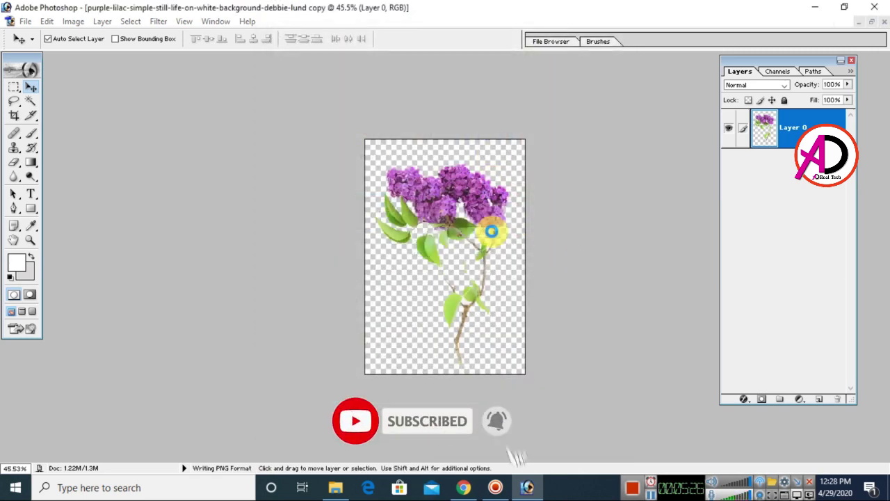
Restore the lilac window, move it aside, and open Sp Cover from the E: drive.
click(873, 25)
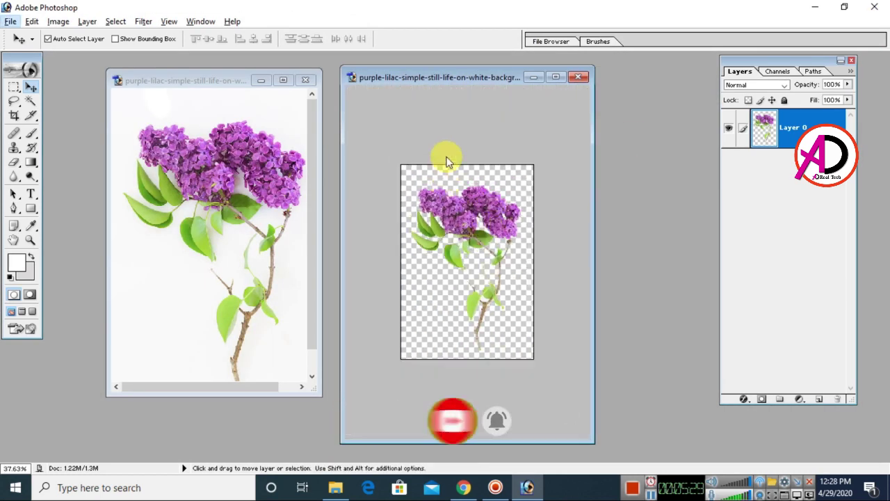
drag(442, 71, 391, 80)
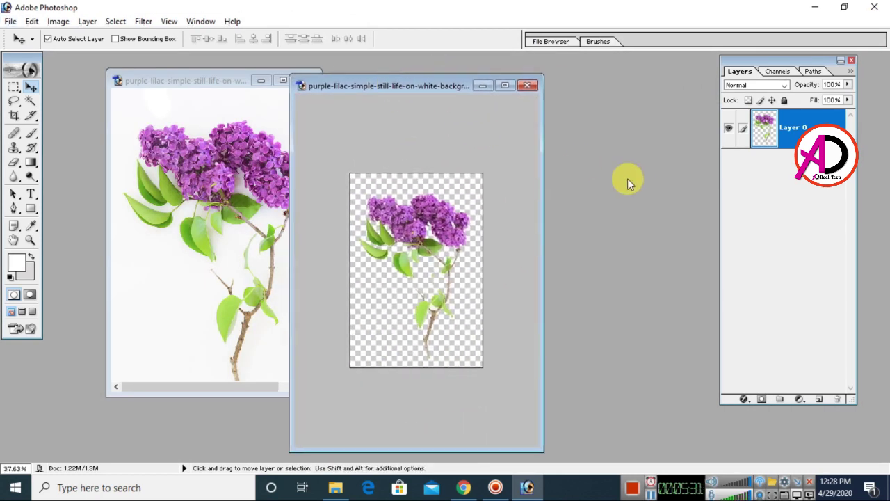
double_click(639, 190)
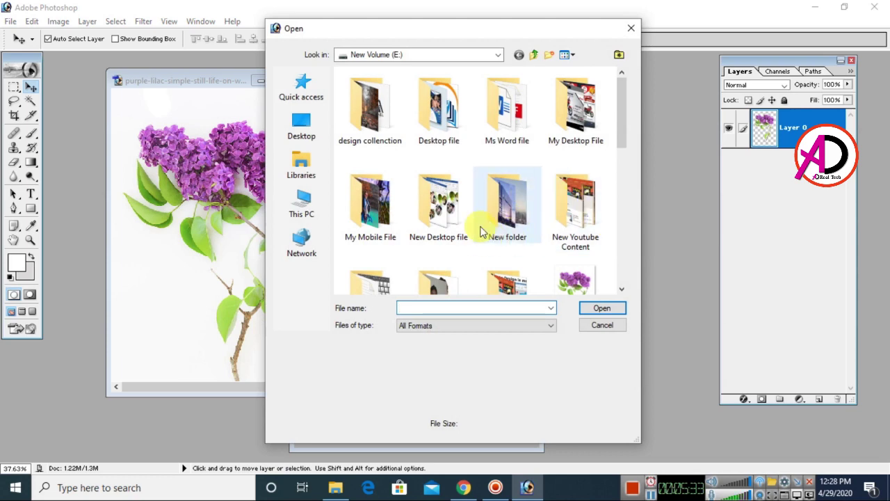
scroll(511, 250, down, 5)
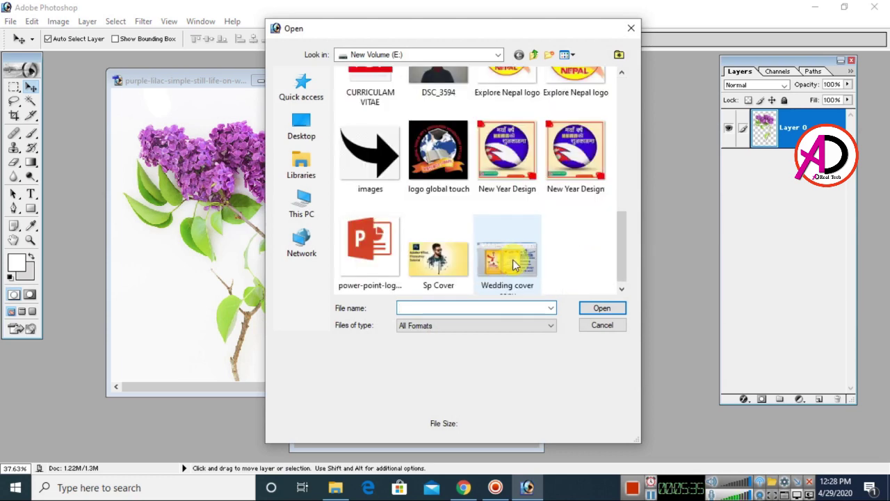
double_click(427, 257)
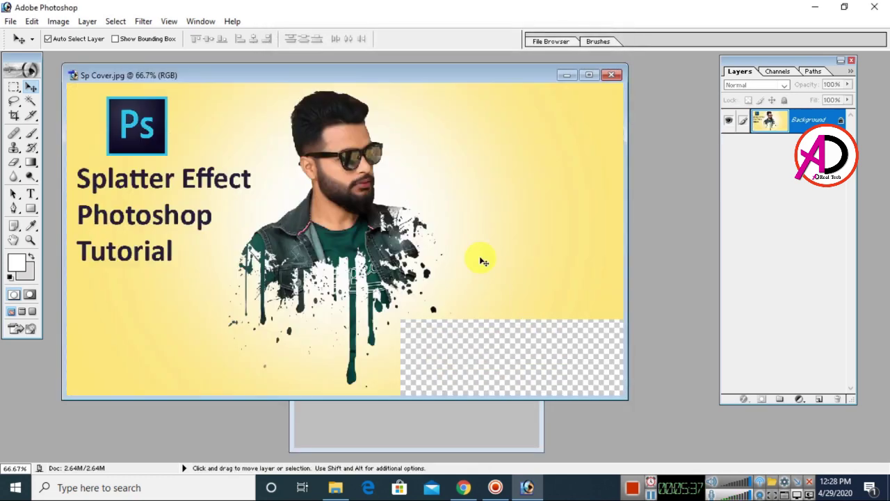
Drag the lilac cut-out into Sp Cover as a new layer and position it.
drag(488, 76, 529, 66)
click(445, 417)
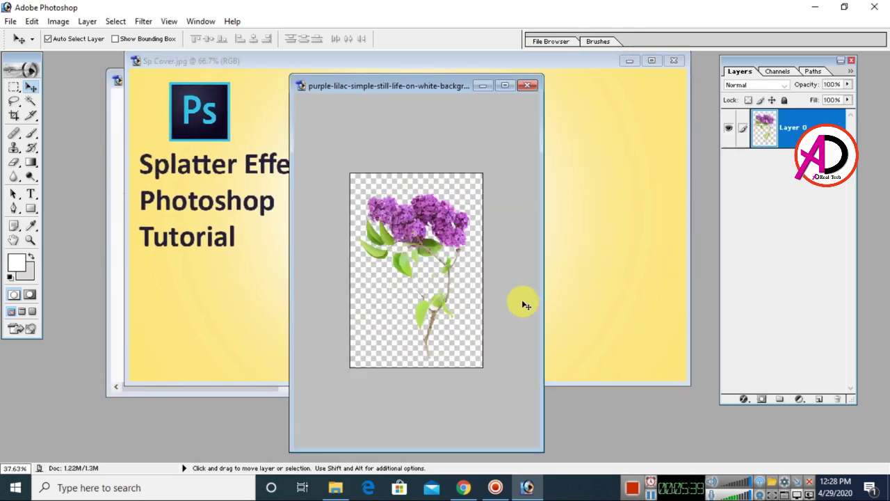
drag(439, 230, 626, 198)
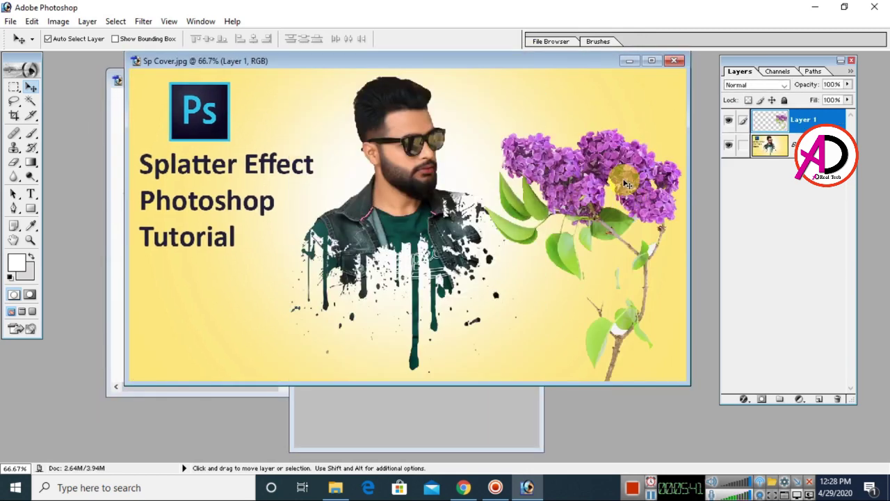
drag(616, 271, 542, 197)
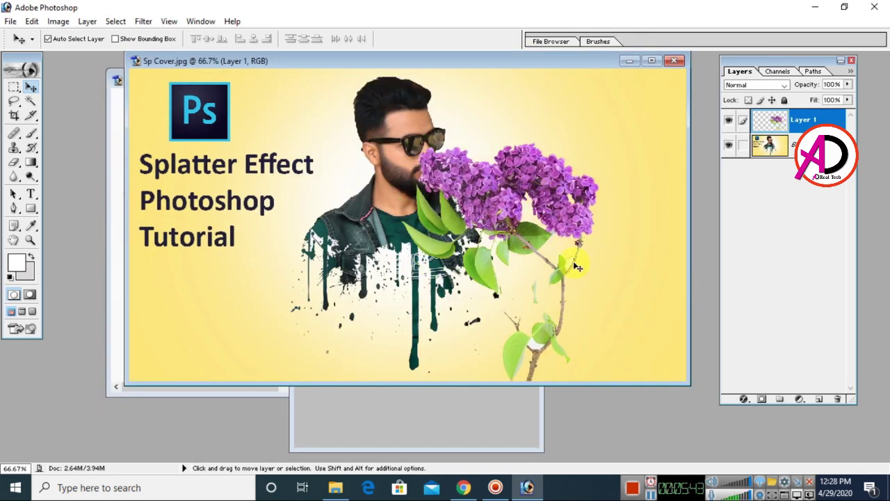
drag(576, 266, 633, 270)
Zoom in full screen and move the lilac over the man's face, dismissing the locked-layer error.
key(f)
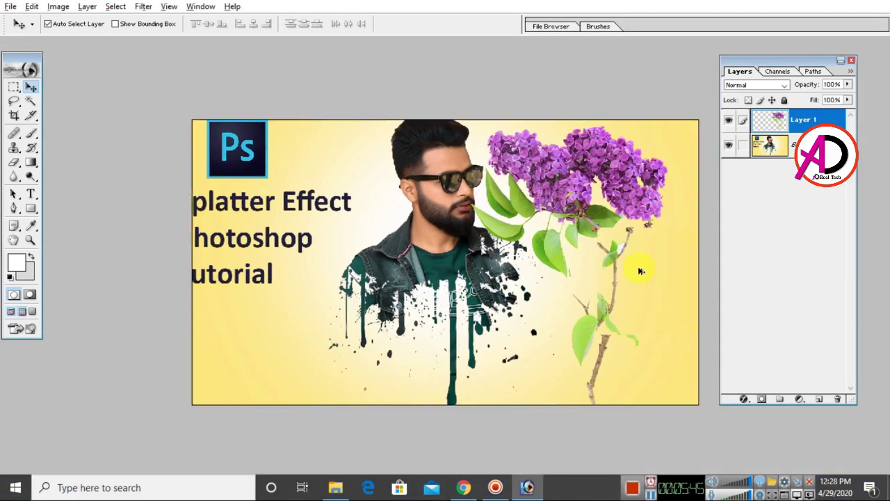
key(ctrl+plus)
key(ctrl+plus)
drag(438, 279, 398, 279)
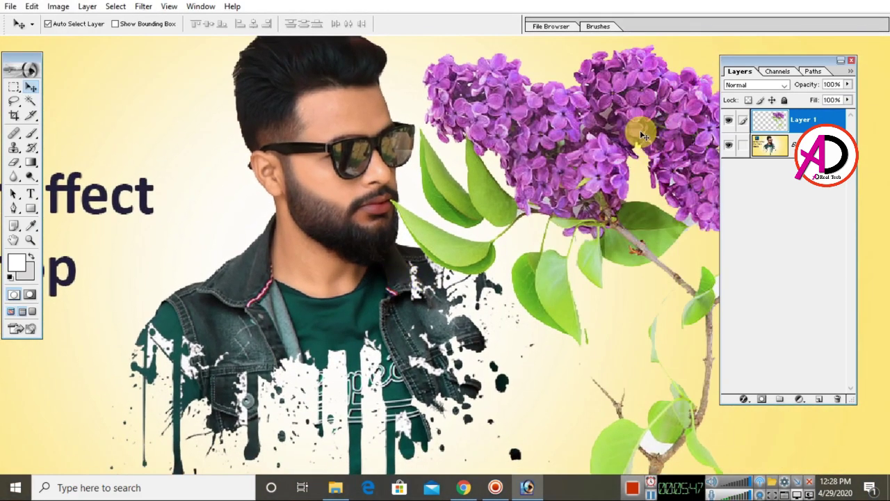
drag(641, 133, 470, 132)
click(448, 160)
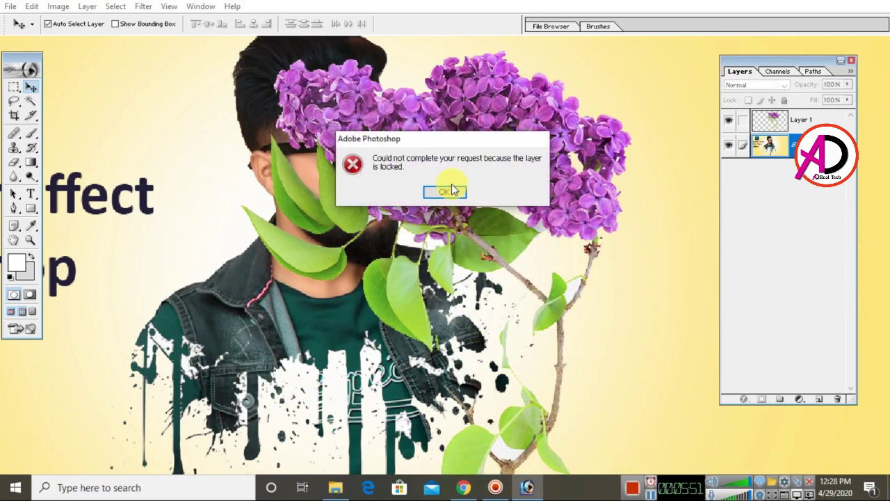
click(453, 186)
drag(397, 125, 359, 103)
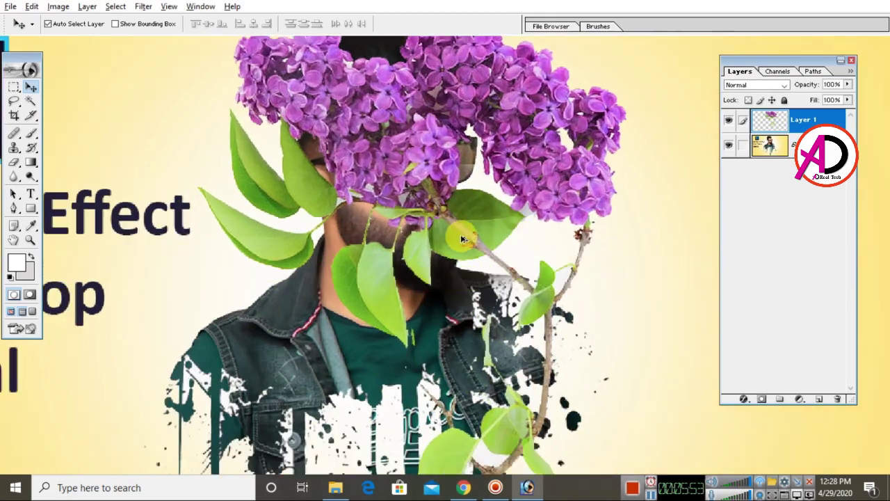
key(ctrl+equal)
key(ctrl+minus)
key(ctrl+0)
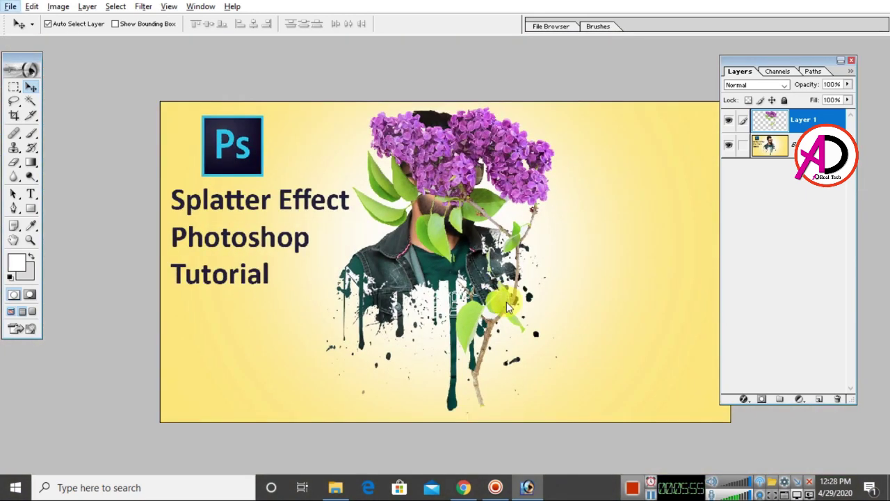
Scale down and rotate the lilac with Free Transform, then place it on the man's chest.
key(ctrl+t)
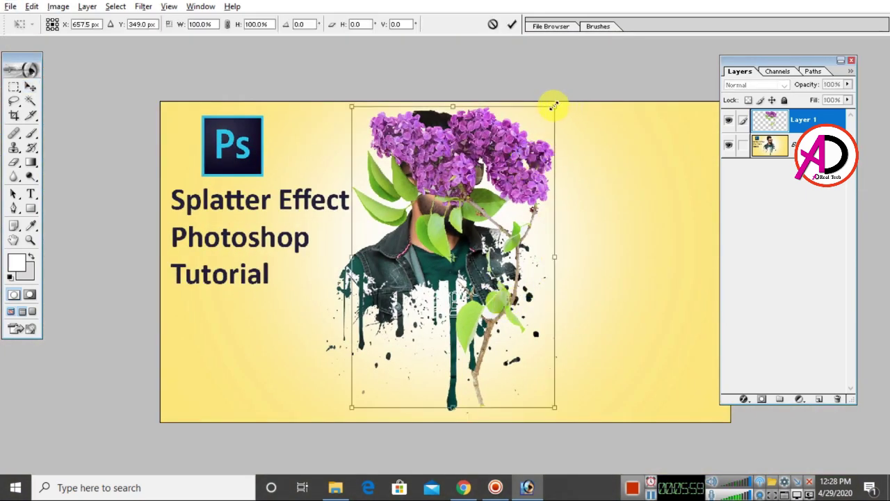
drag(554, 106, 475, 351)
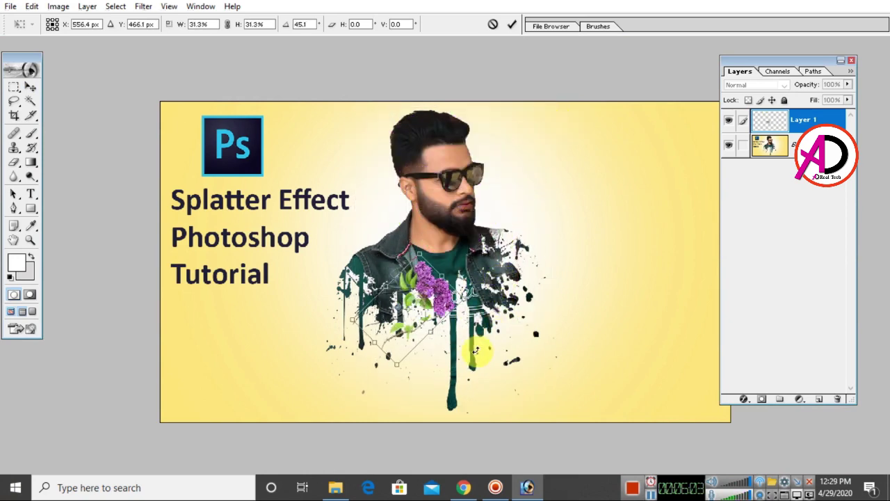
drag(442, 308, 355, 294)
drag(445, 292, 387, 217)
key(Return)
drag(354, 280, 438, 276)
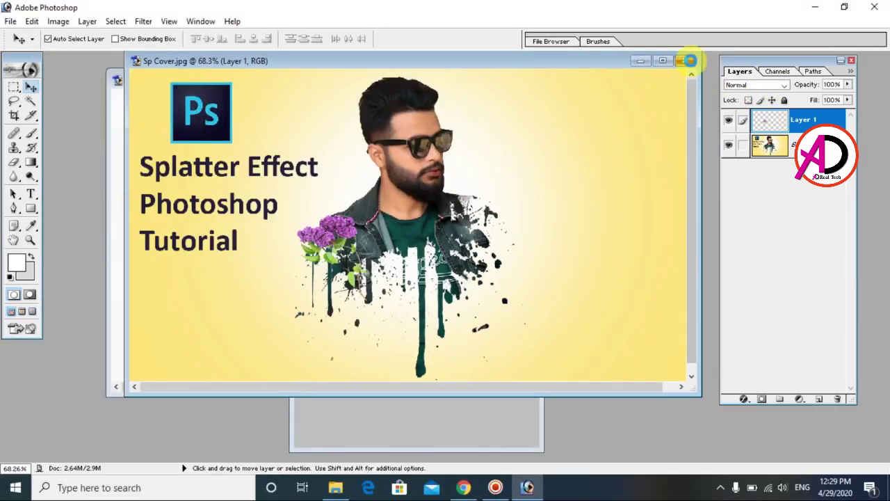
Close Sp Cover, the cut-out copy and the original photo without saving.
click(685, 61)
click(449, 192)
click(529, 85)
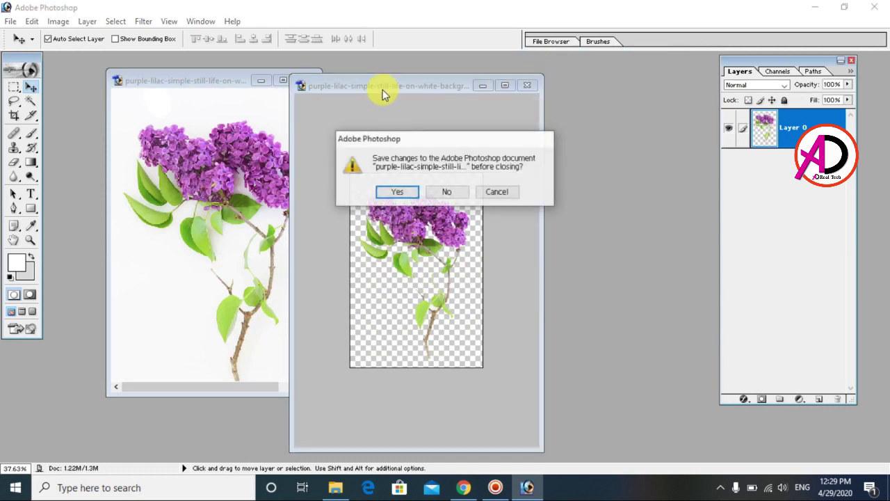
click(456, 190)
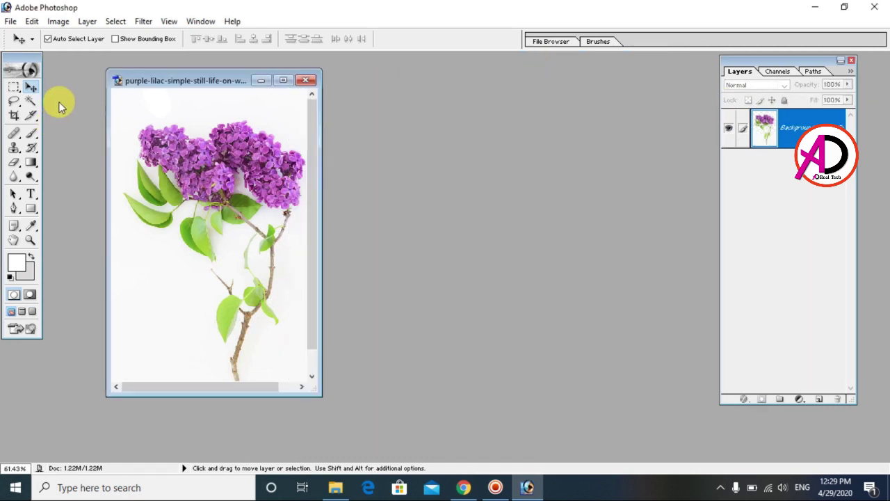
click(307, 80)
click(448, 192)
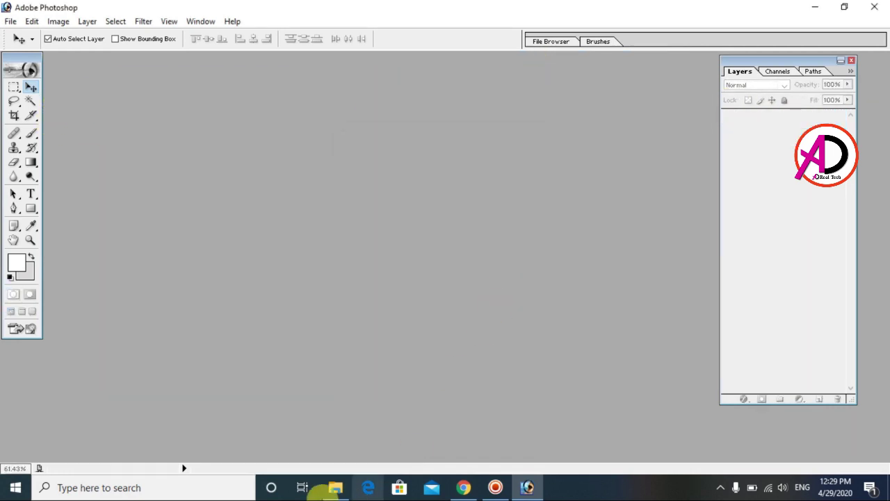
Find 12 on New Volume (E:) in File Explorer and drag it into Photoshop.
click(335, 487)
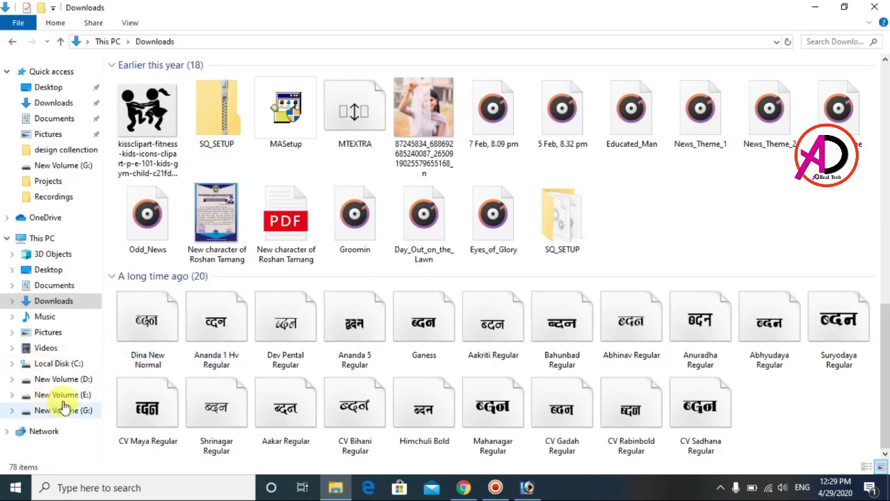
click(63, 394)
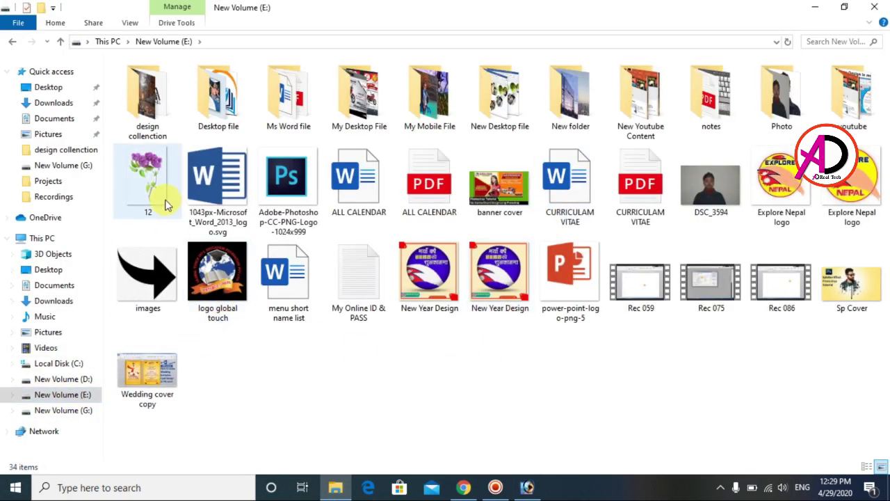
click(134, 198)
drag(152, 202, 657, 311)
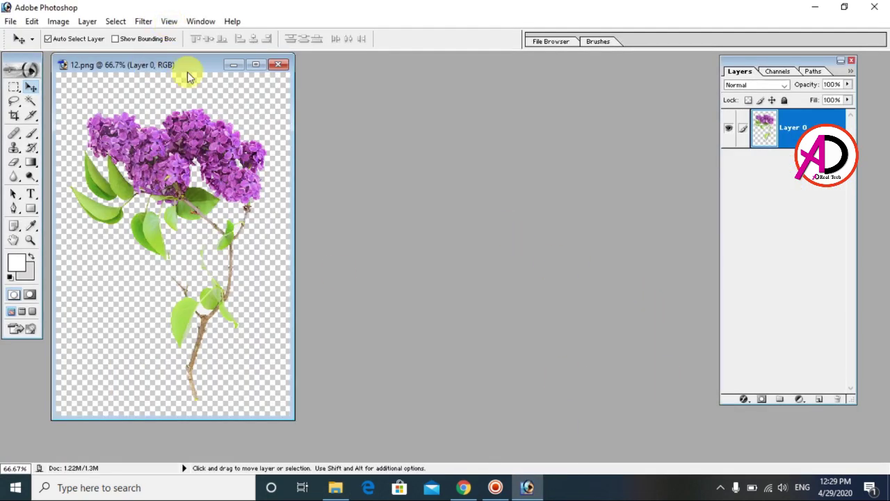
Move the 12.png window, switch to full screen, and zoom to inspect the transparent cut-out.
drag(187, 70, 367, 84)
key(f)
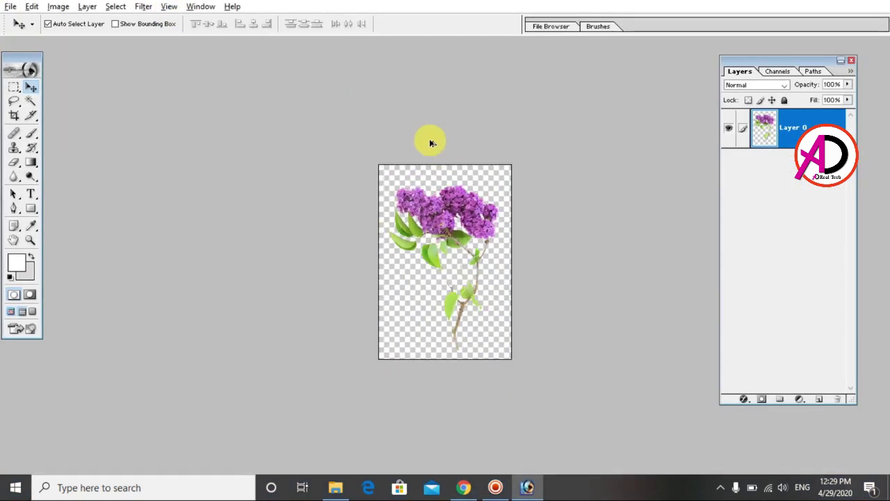
key(ctrl+plus)
key(ctrl+plus)
key(ctrl+minus)
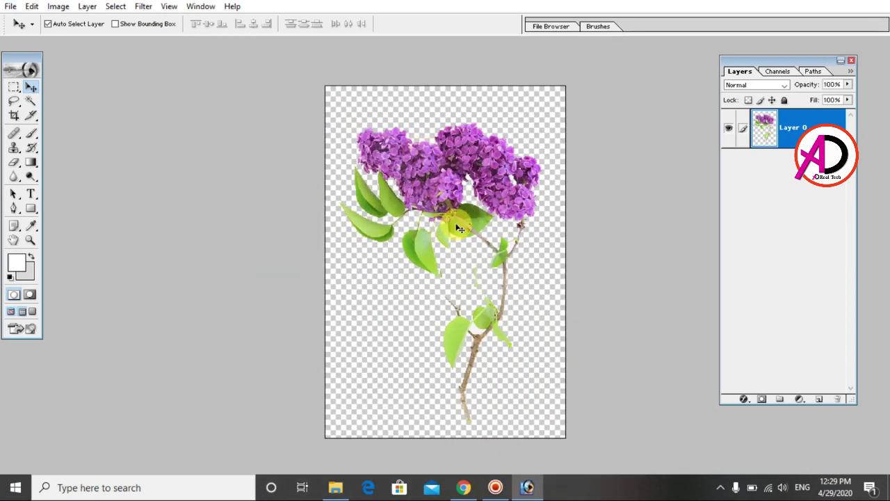